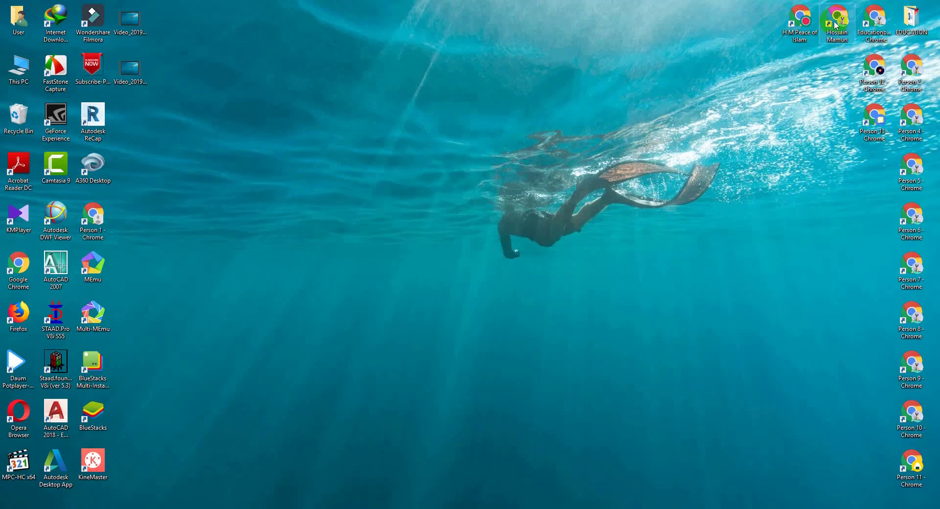
Open the H M Peace of Islam Chrome profile in a maximized window and load the YouTube home page
double_click(788, 22)
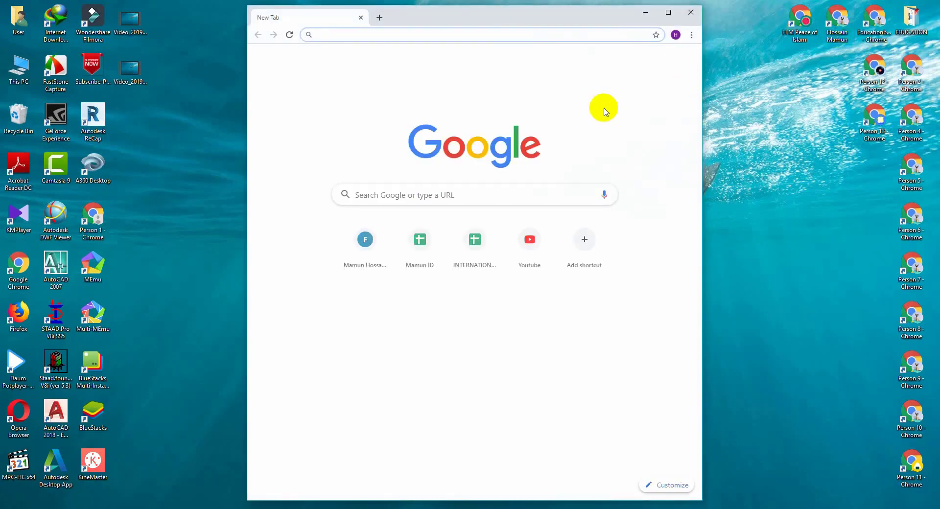
left_click(668, 12)
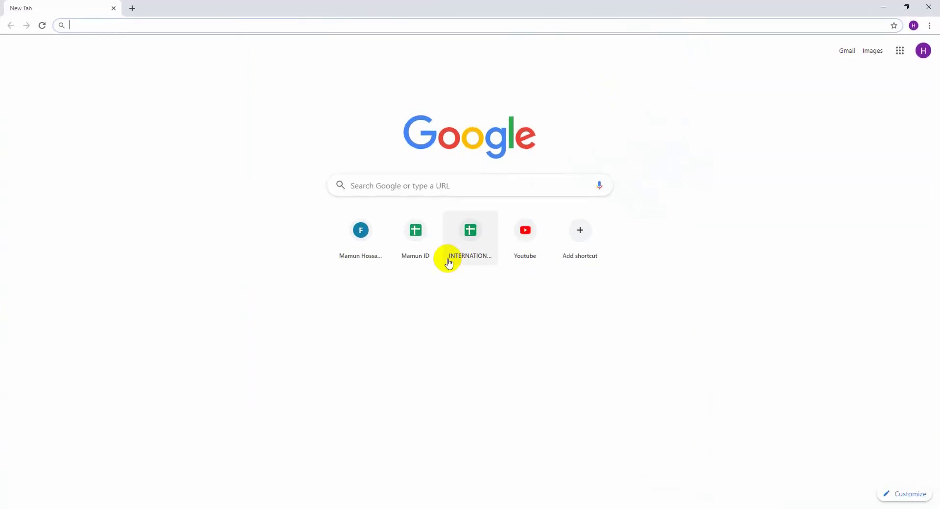
left_click(524, 232)
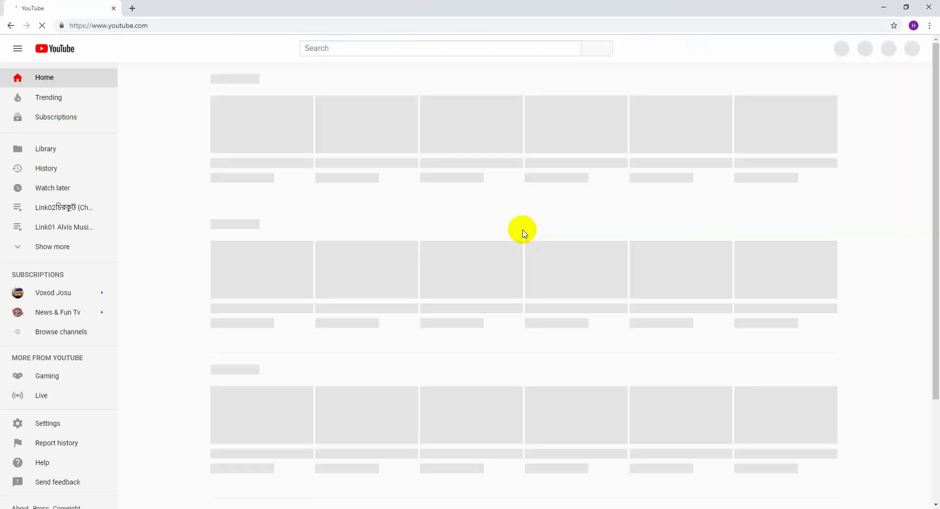
scroll(677, 302, "down", 6)
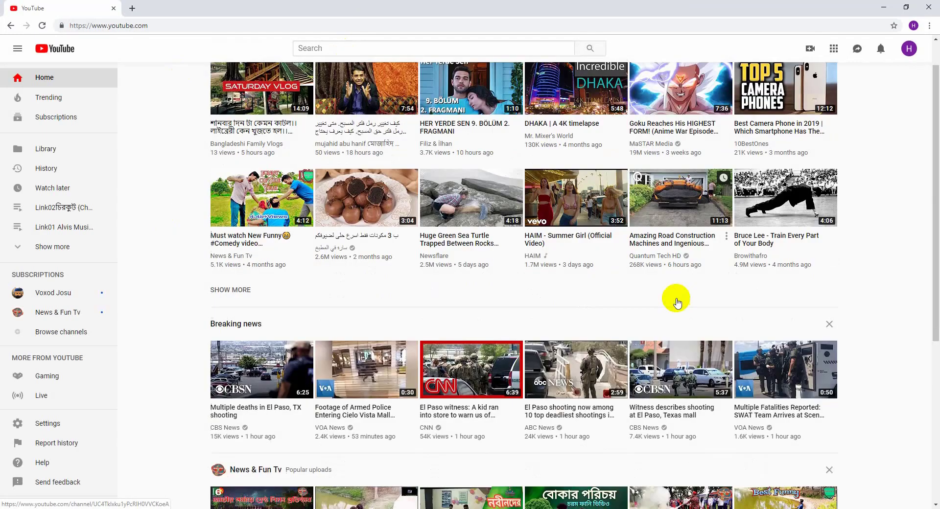
scroll(676, 302, "up", 6)
scroll(910, 80, "down", 4)
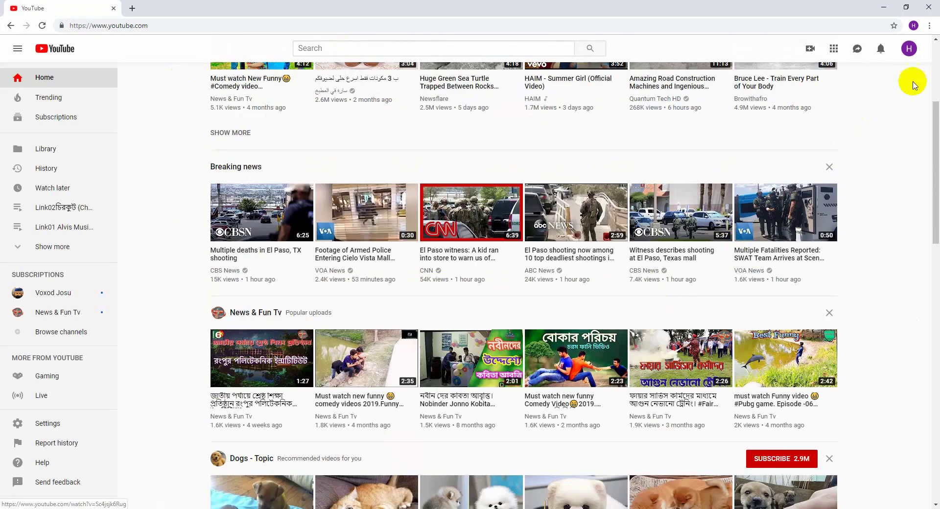
Open the customization view of the H M Peace of Islam channel and try the Subscribe link on its banner
left_click(910, 50)
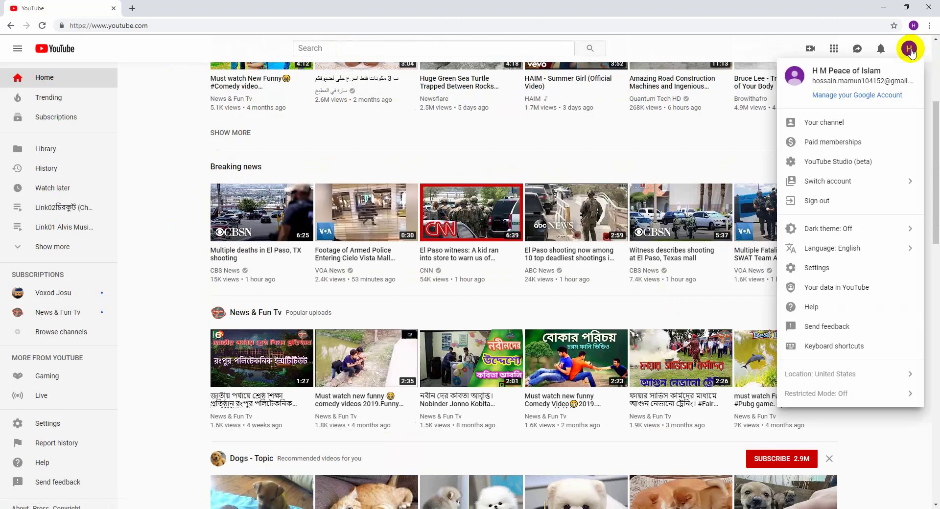
left_click(840, 123)
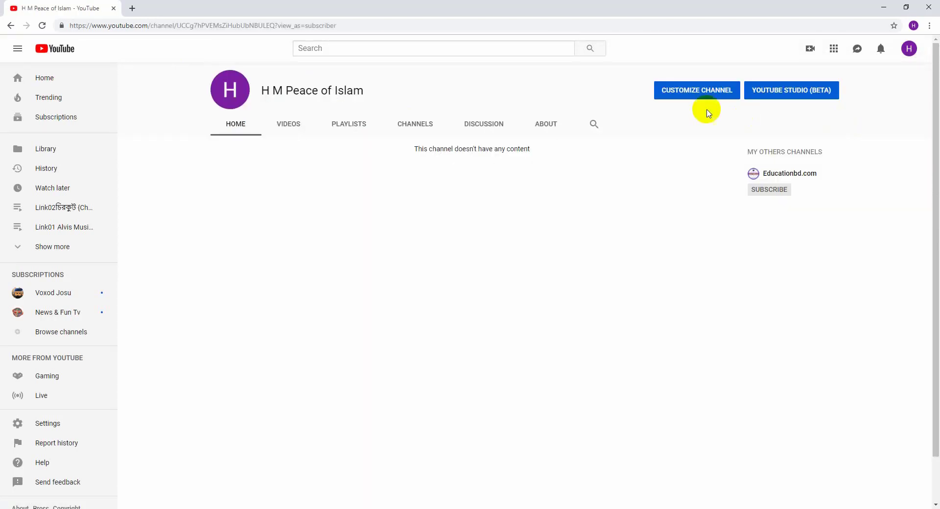
left_click(693, 91)
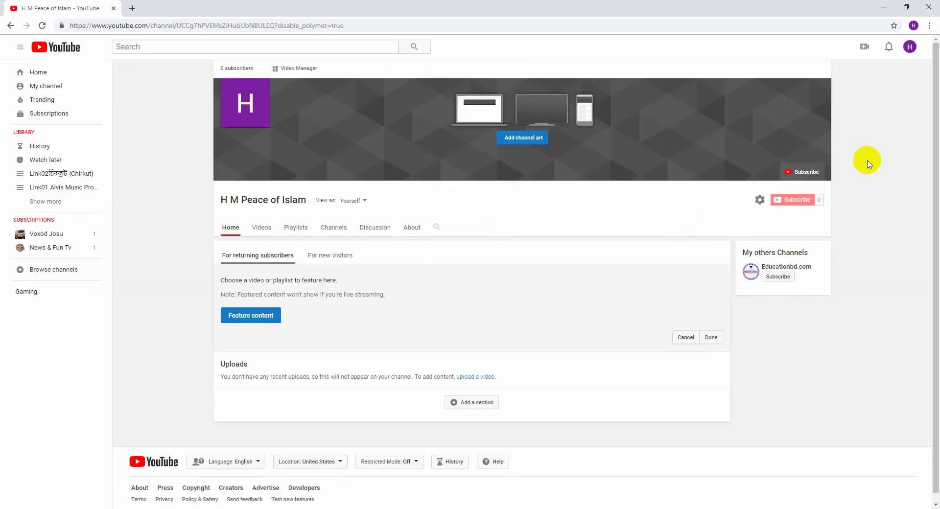
left_click(806, 172)
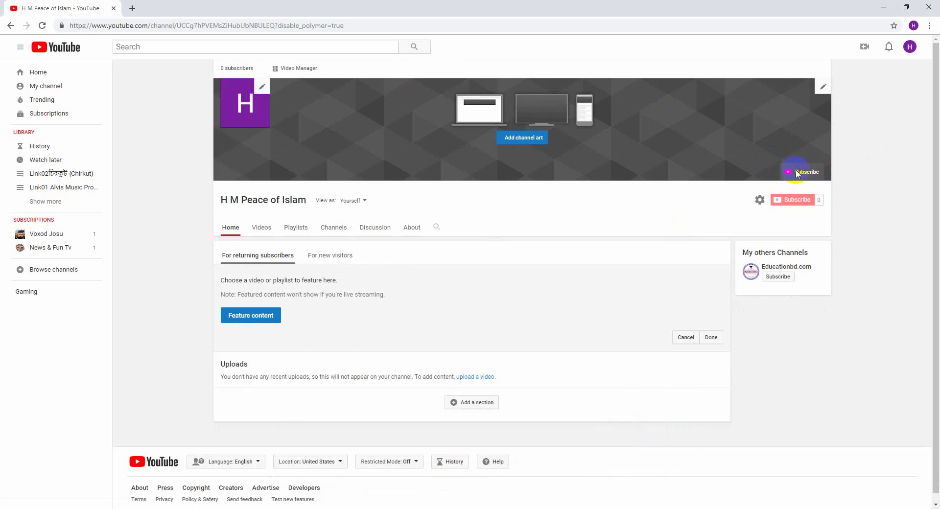
scroll(663, 226, "down", 1)
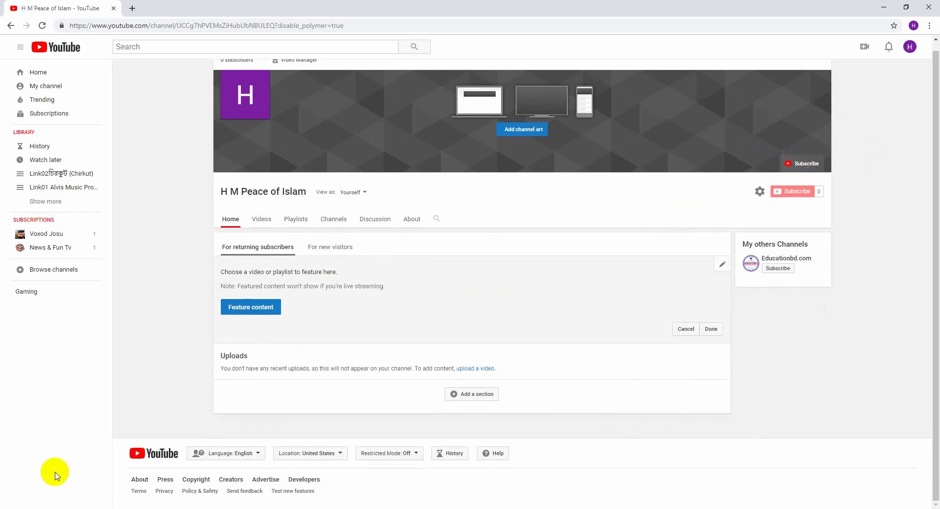
right_click(7, 504)
left_click(17, 478)
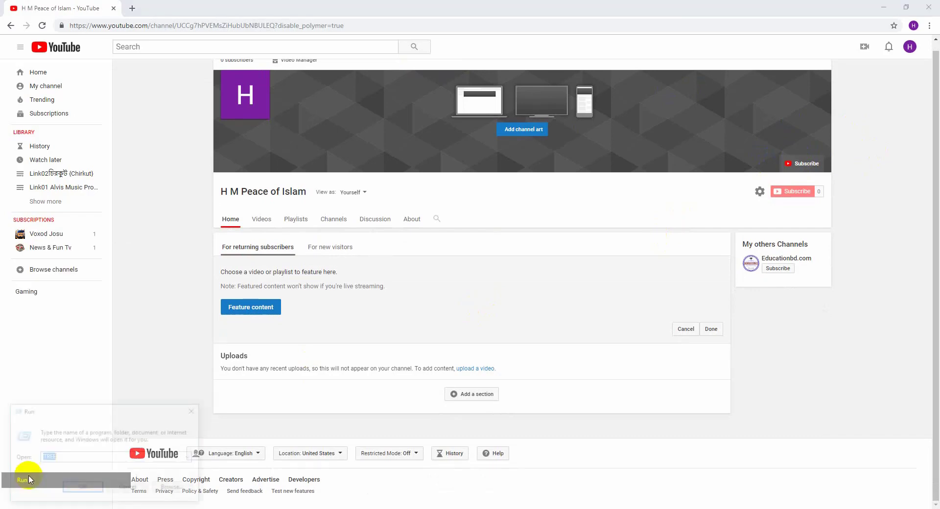
left_click(80, 488)
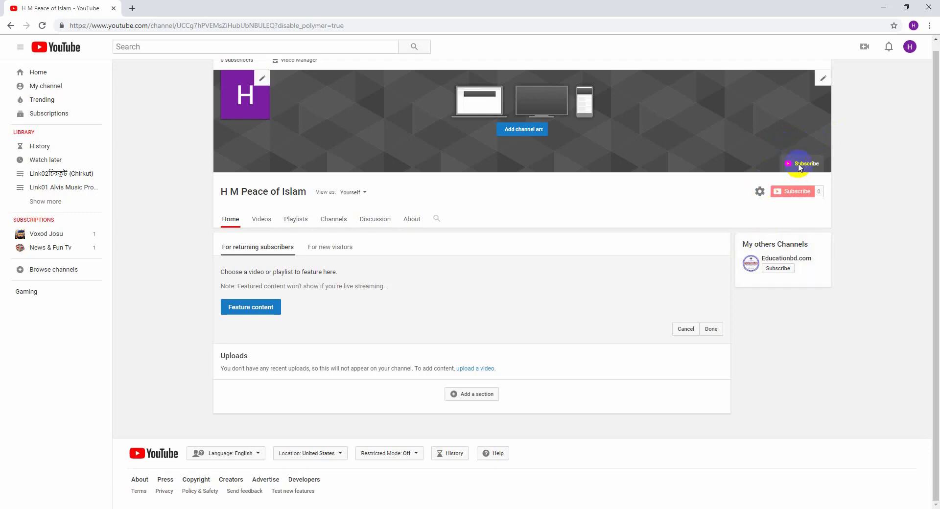
Minimize this browser window and load YouTube in a maximized window of the neighbouring Chrome profile with the personal-name channel
left_click(883, 7)
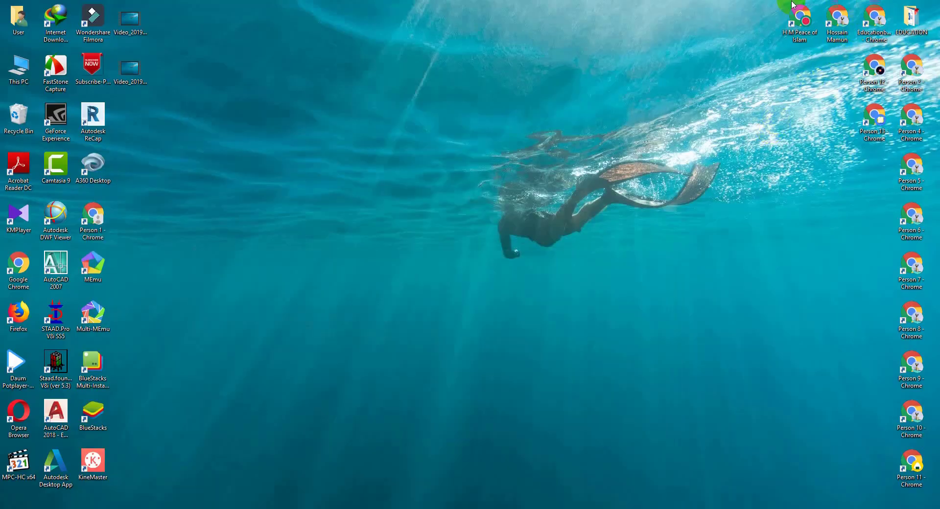
double_click(838, 27)
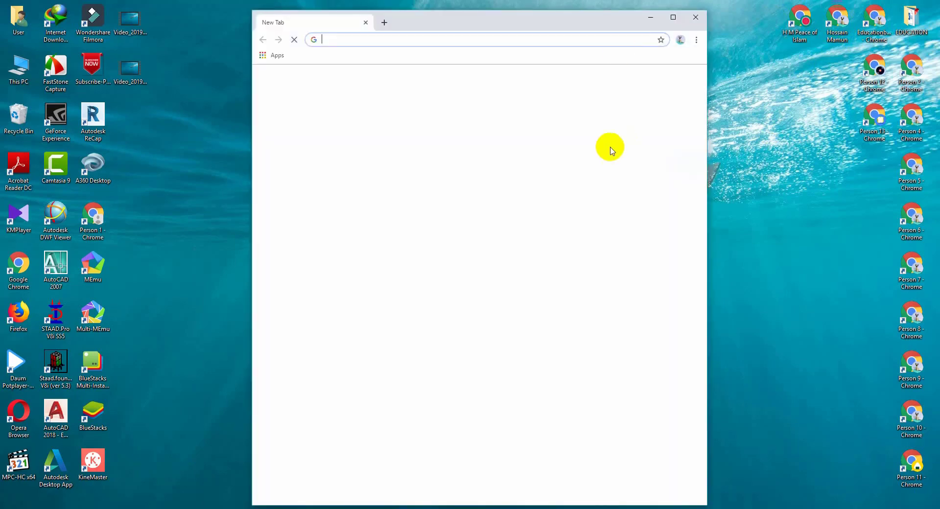
left_click(669, 15)
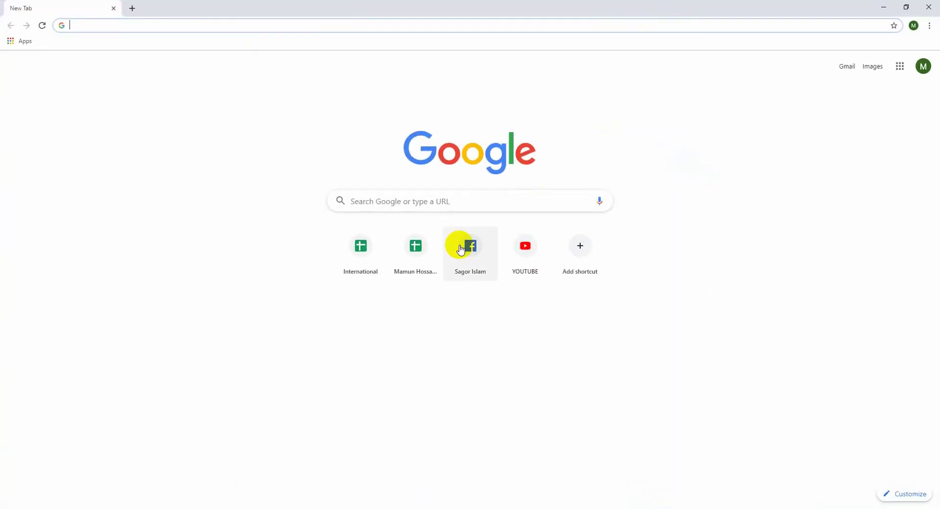
left_click(533, 243)
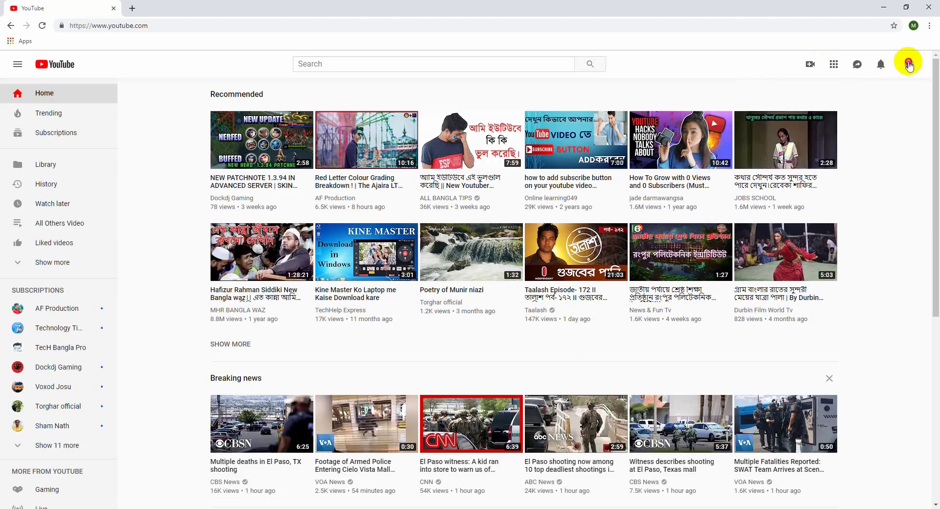
Open this account's own YouTube channel in its customization view
left_click(908, 64)
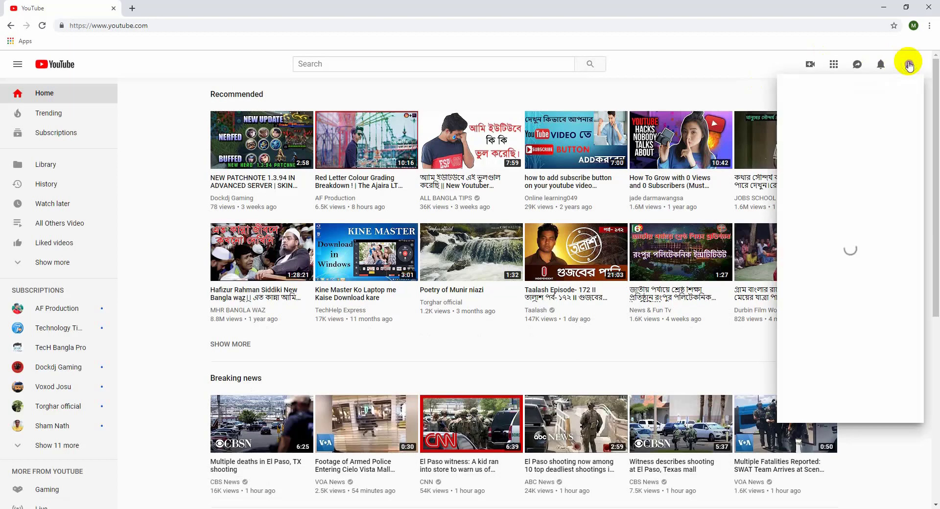
left_click(829, 132)
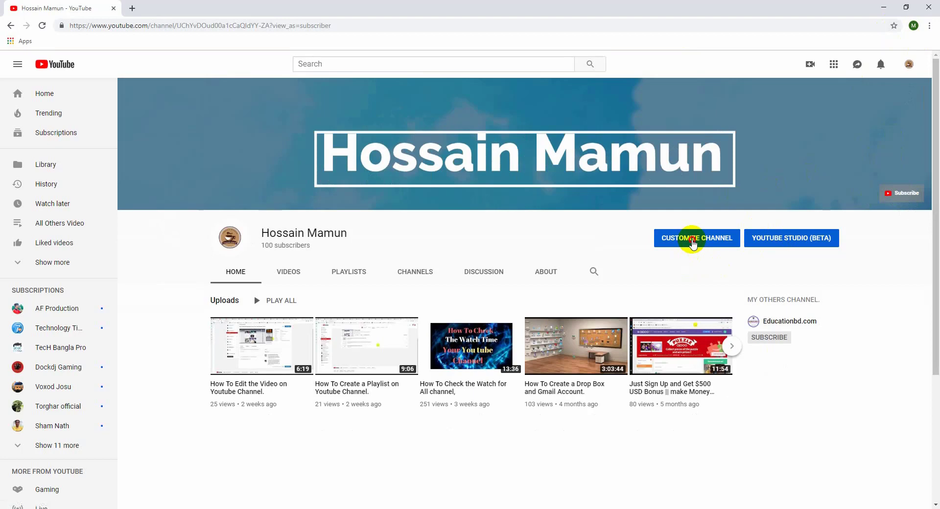
left_click(693, 244)
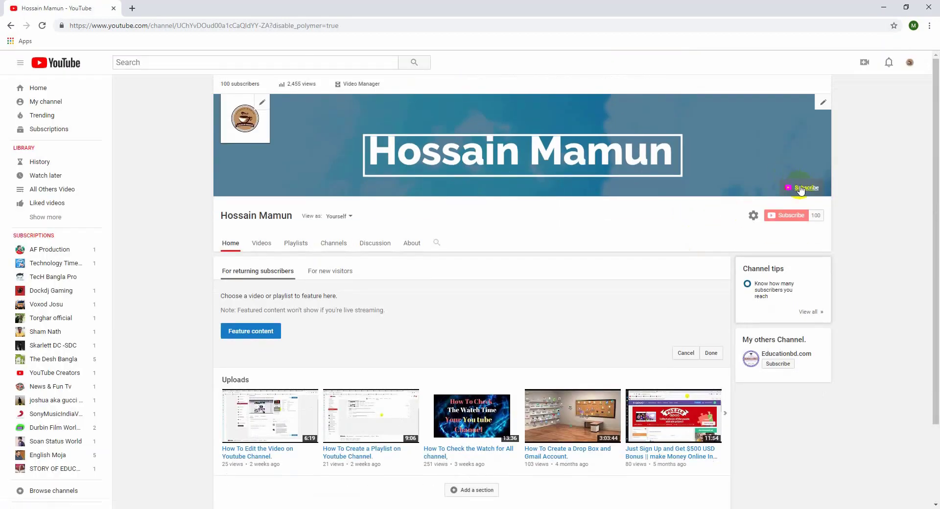
Follow the Subscribe link on the channel banner and cancel the channel subscription confirmation
left_click(800, 189)
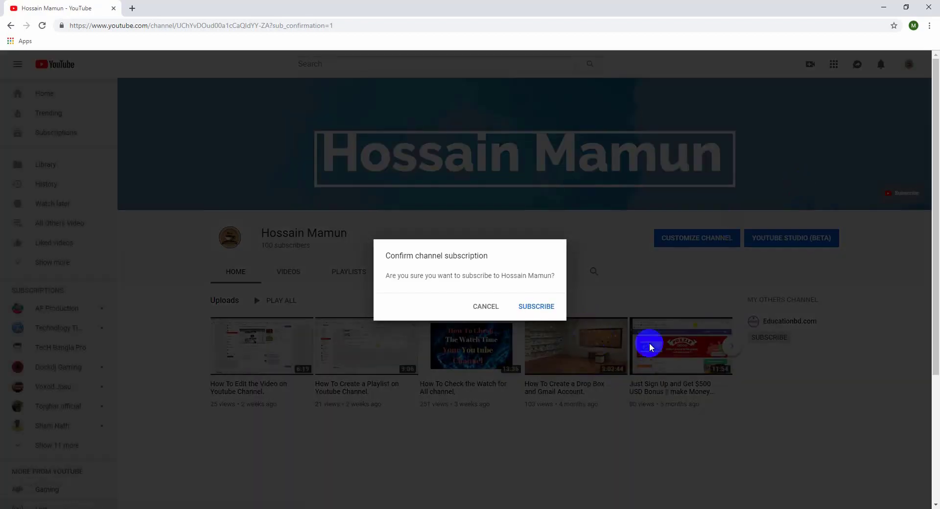
left_click(509, 304)
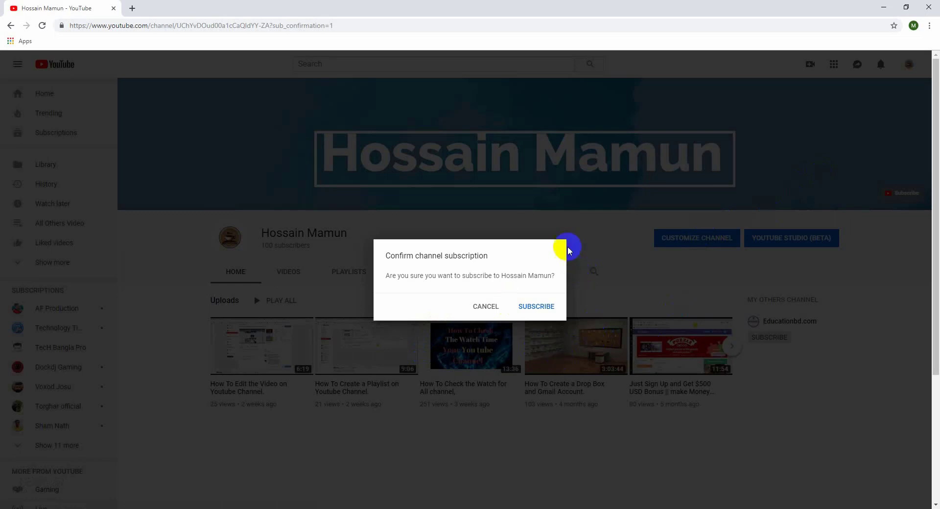
left_click(525, 316)
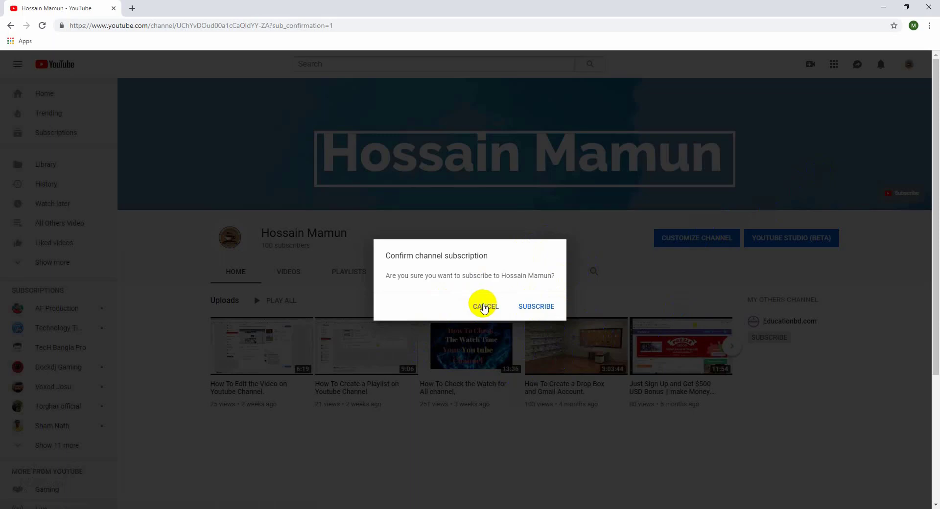
left_click(484, 307)
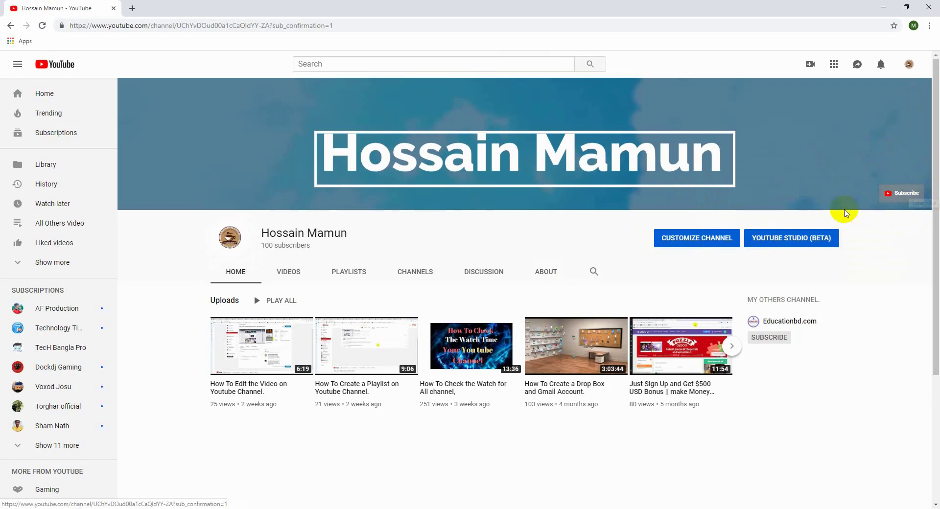
Copy the full channel address ending in ?sub_confirmation=1 and paste it into a new Notepad document
left_click(396, 24)
left_click_drag(397, 23, 61, 10)
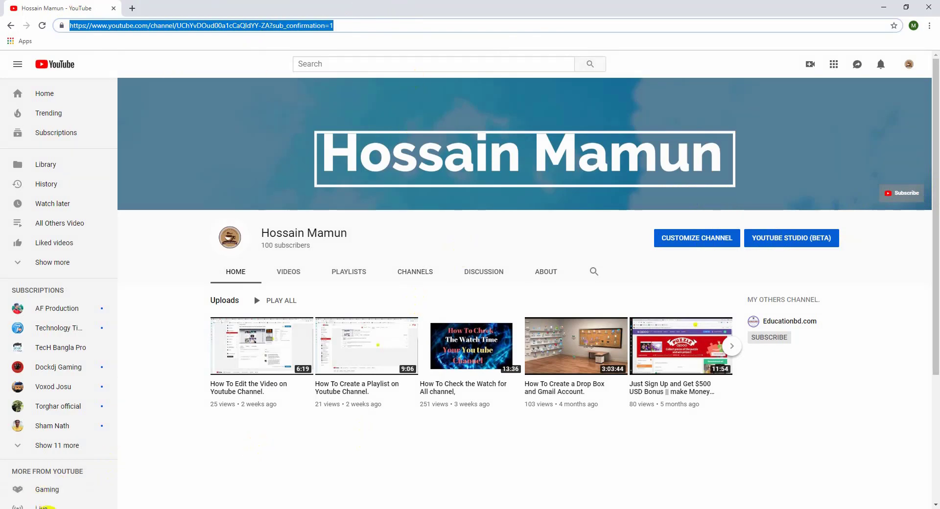
left_click(55, 507)
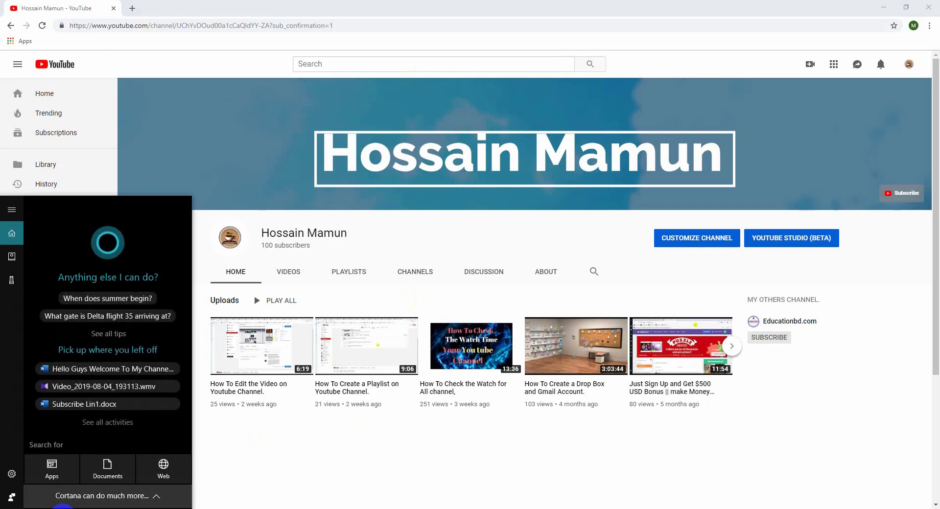
type("No")
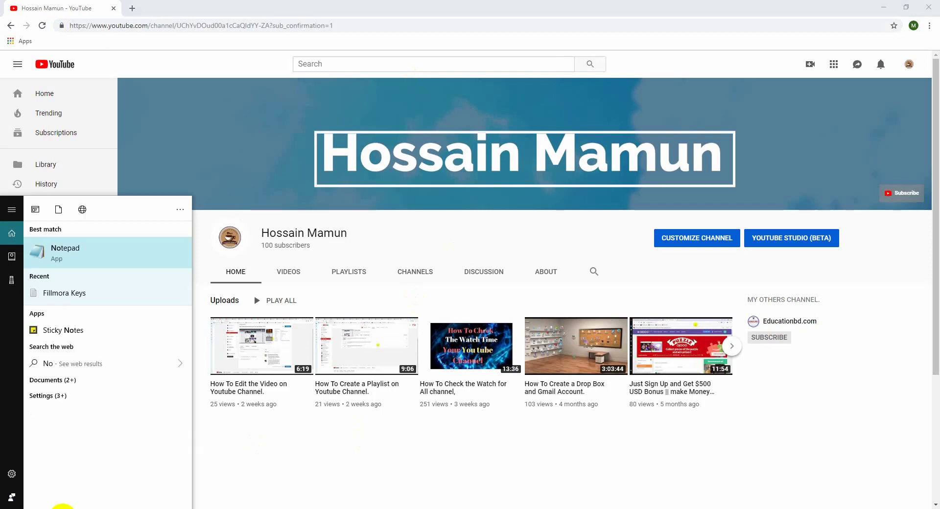
left_click(116, 258)
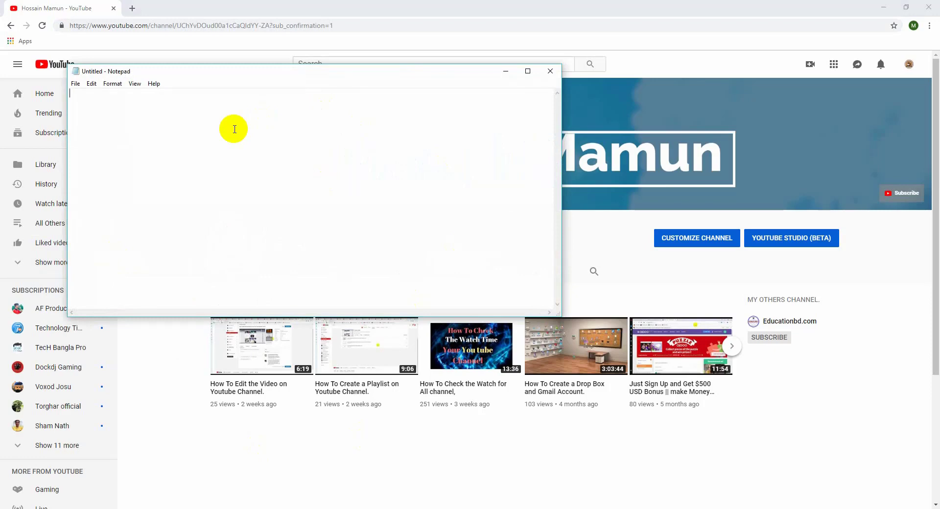
type("https://www.youtube.com/channel/UChYvDOud00a1cCaQldYY-ZA?sub_confirmation=1")
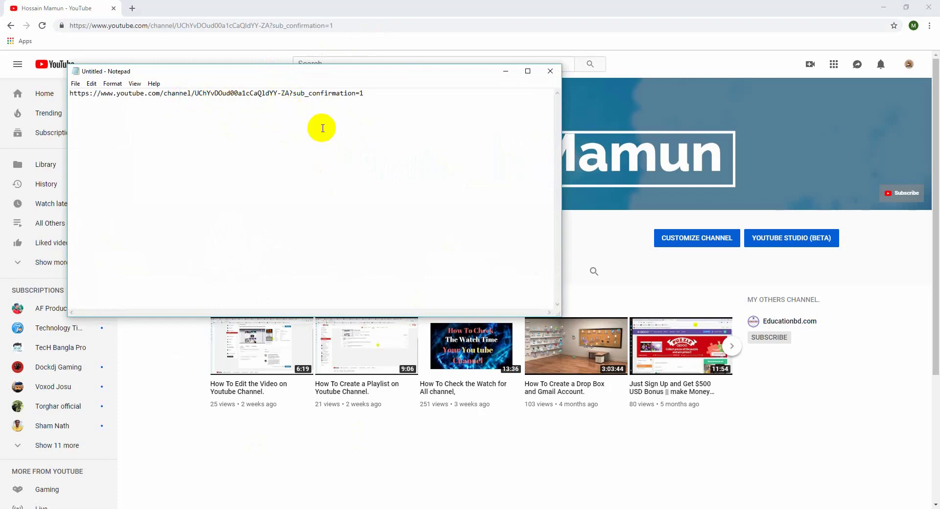
key("BackSpace")
key("BackSpace")
key("BackSpace")
key("BackSpace")
key("BackSpace")
key("BackSpace")
key("BackSpace")
key("BackSpace")
key("BackSpace")
key("BackSpace")
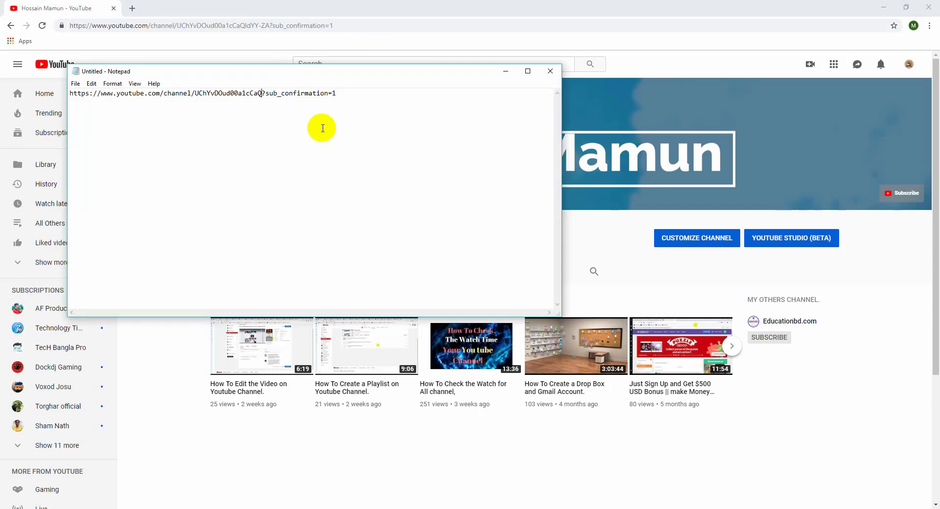
key("BackSpace")
key("BackSpace")
key("BackSpace")
key("BackSpace")
key("BackSpace")
key("BackSpace")
key("BackSpace")
key("BackSpace")
key("BackSpace")
key("BackSpace")
key("BackSpace")
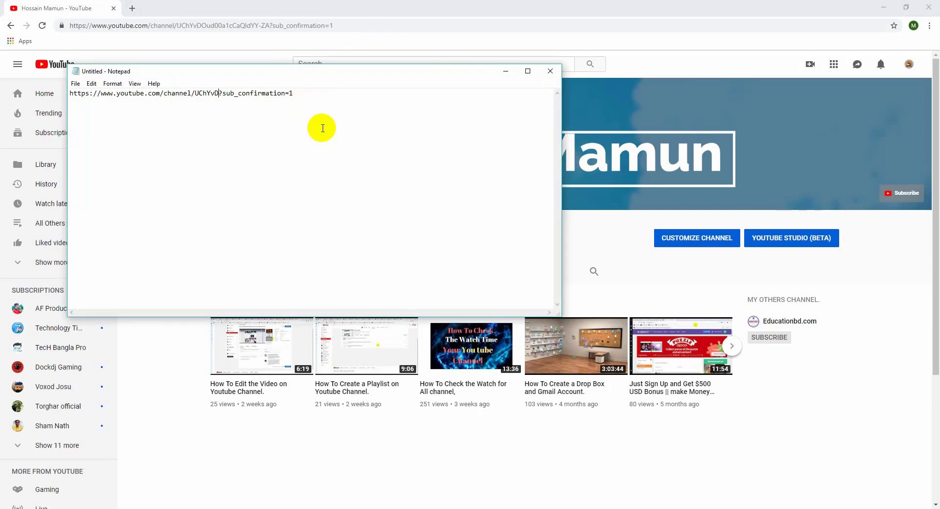
key("BackSpace")
key("BackSpace")
key("BackSpace")
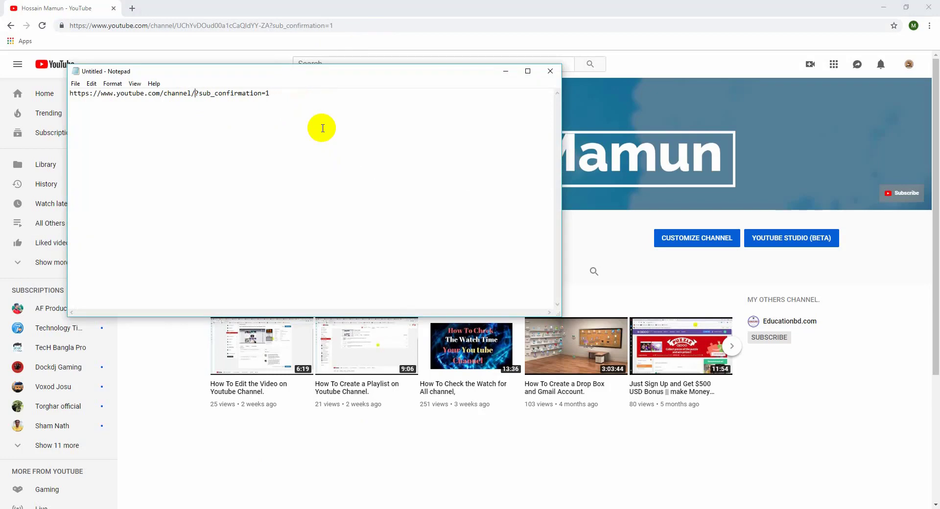
left_click(518, 73)
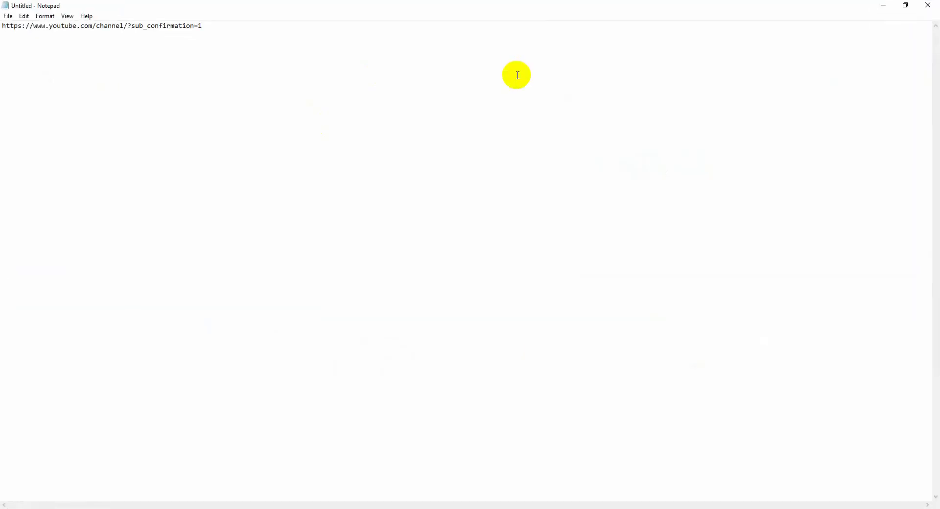
left_click(884, 5)
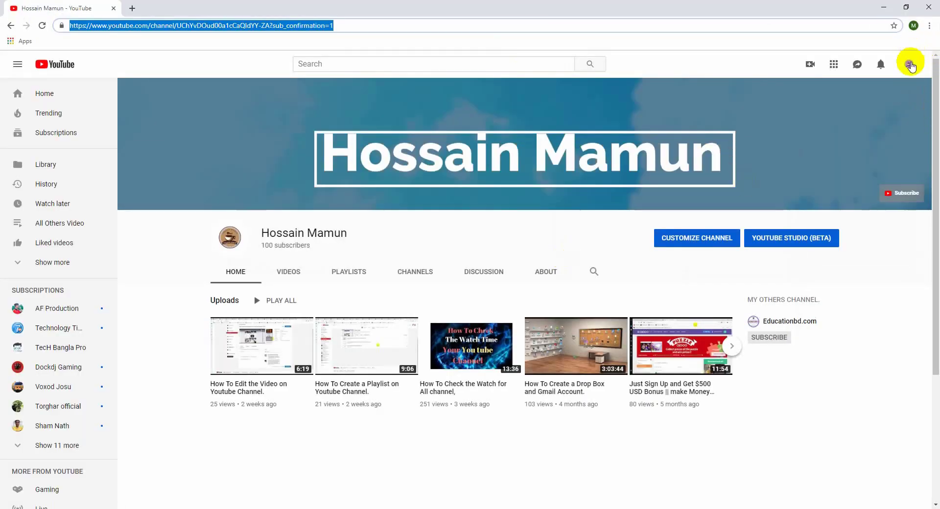
Dismiss the opened account menu and return to the channel's customization view in the browser
left_click(909, 61)
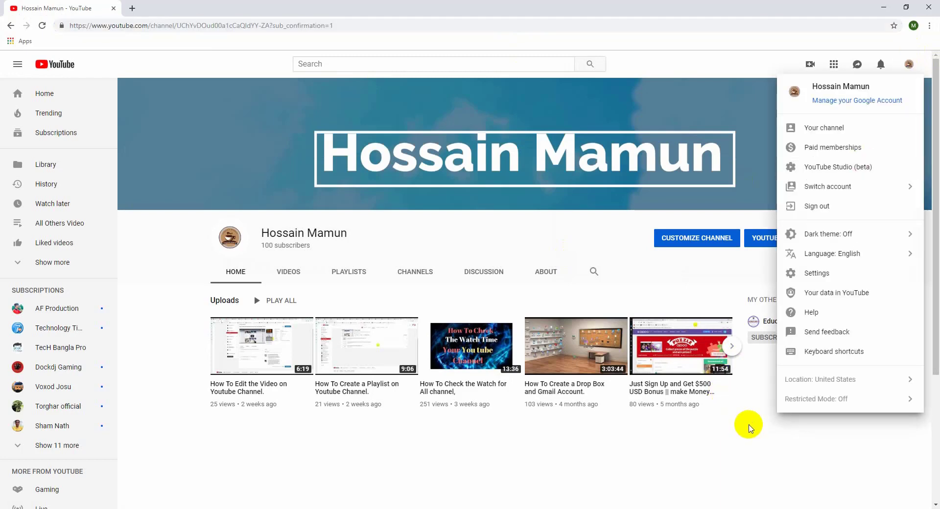
left_click(744, 425)
left_click(698, 240)
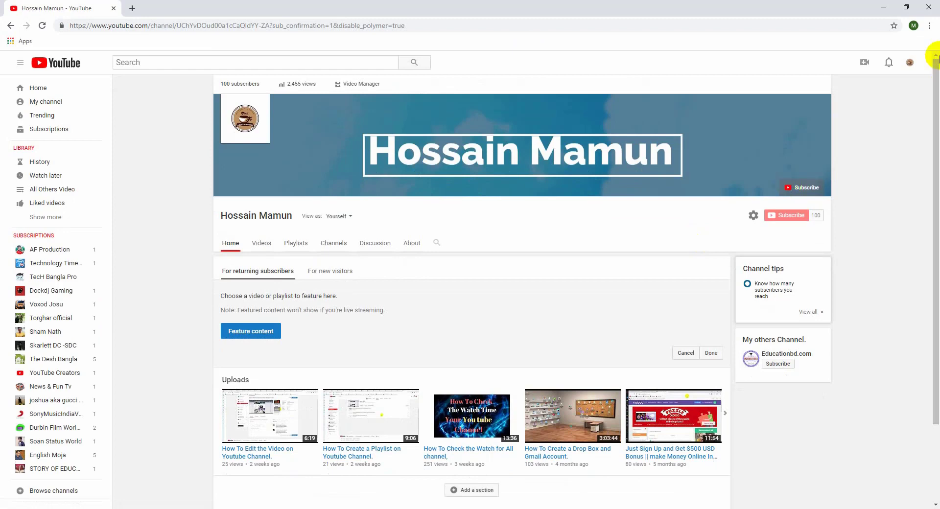
Open the YouTube account's advanced settings and copy the YouTube Channel ID from the account information
left_click(909, 62)
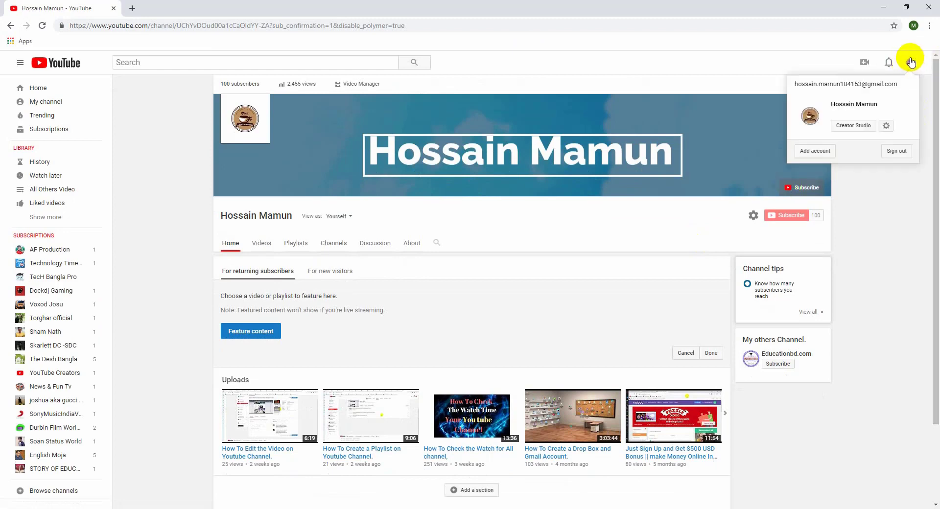
left_click(885, 128)
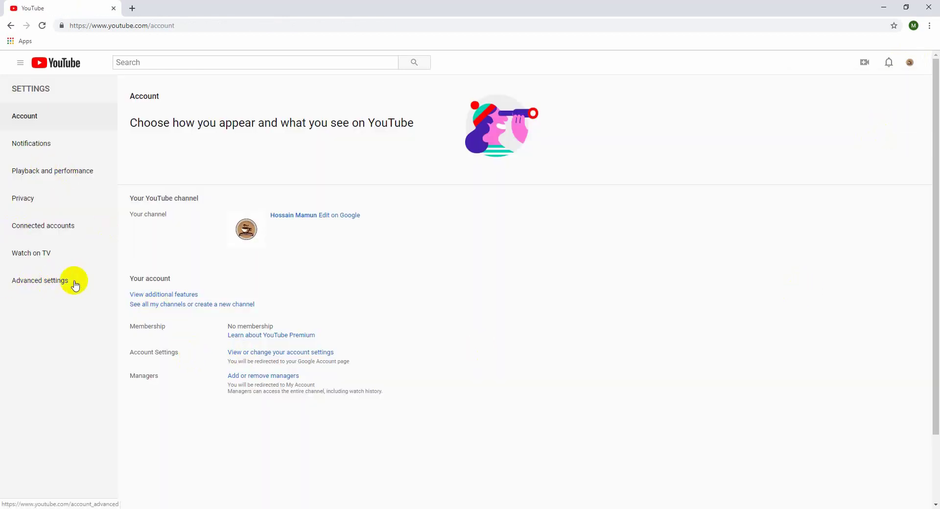
left_click(29, 285)
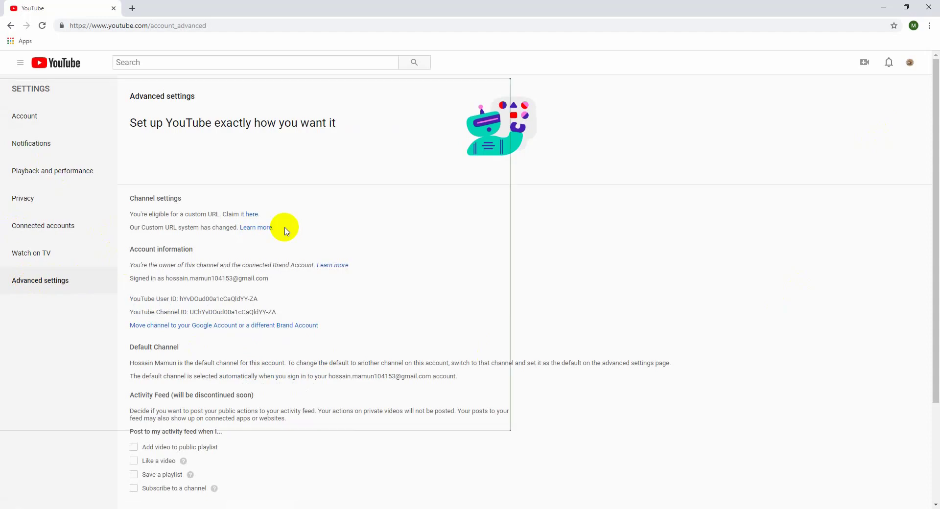
scroll(282, 228, "down", 2)
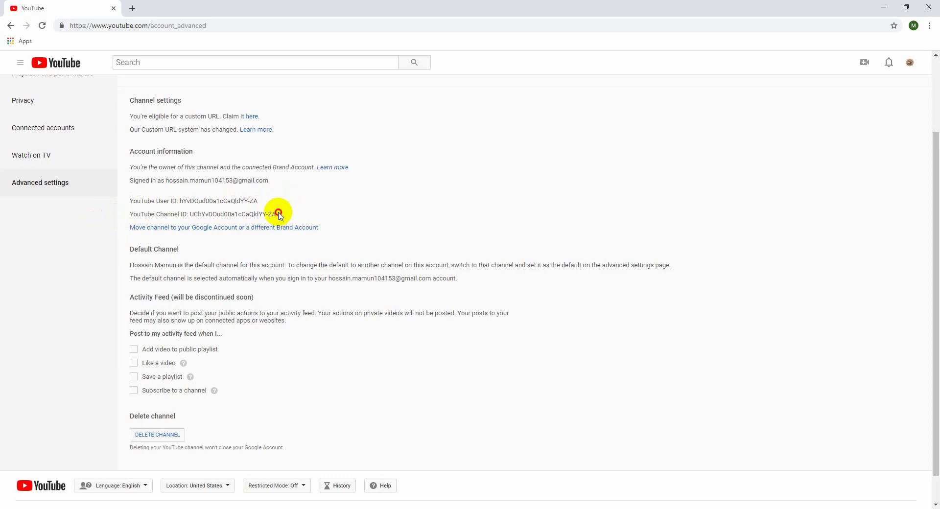
left_click_drag(279, 214, 189, 214)
key("ctrl+c")
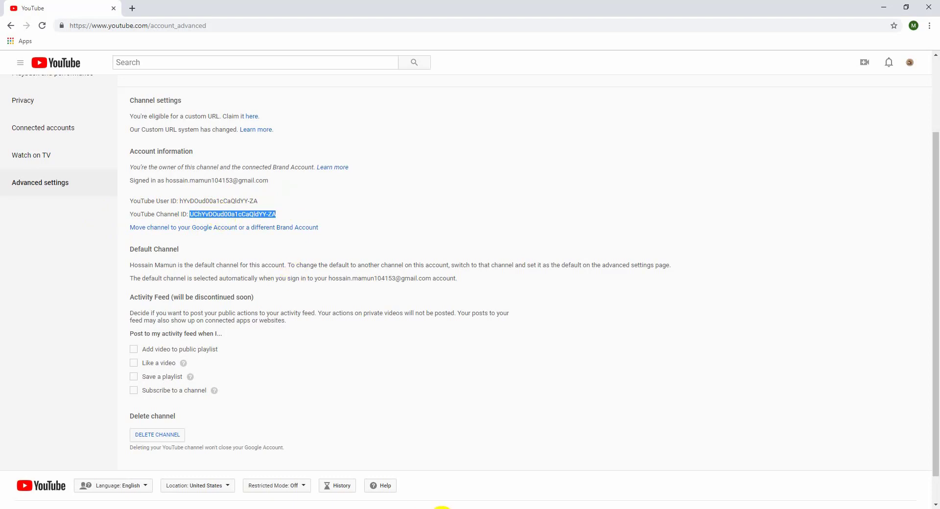
Switch to Notepad, move its restored window beside the account information, and paste the channel ID before ?sub_confirmation=1 in the link
left_click(442, 508)
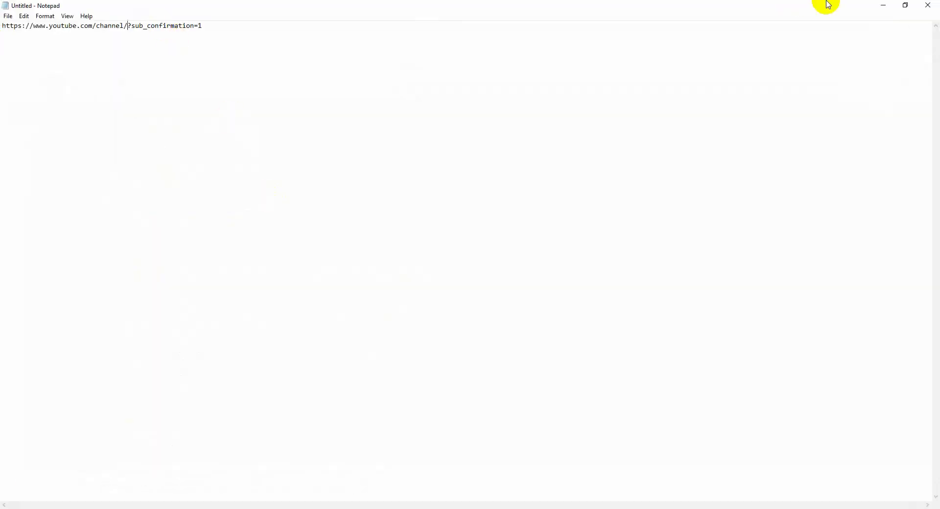
left_click(902, 5)
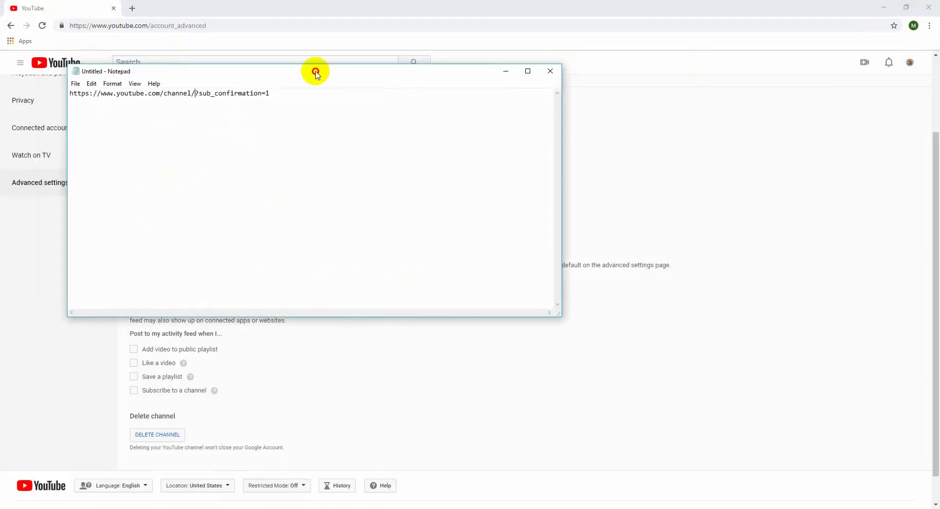
left_click_drag(315, 72, 611, 175)
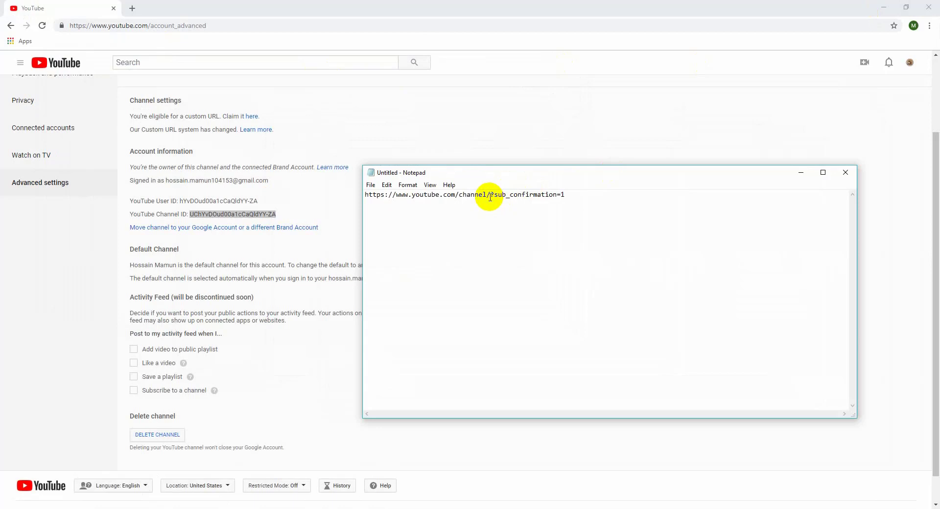
left_click(490, 198)
key("ctrl+v")
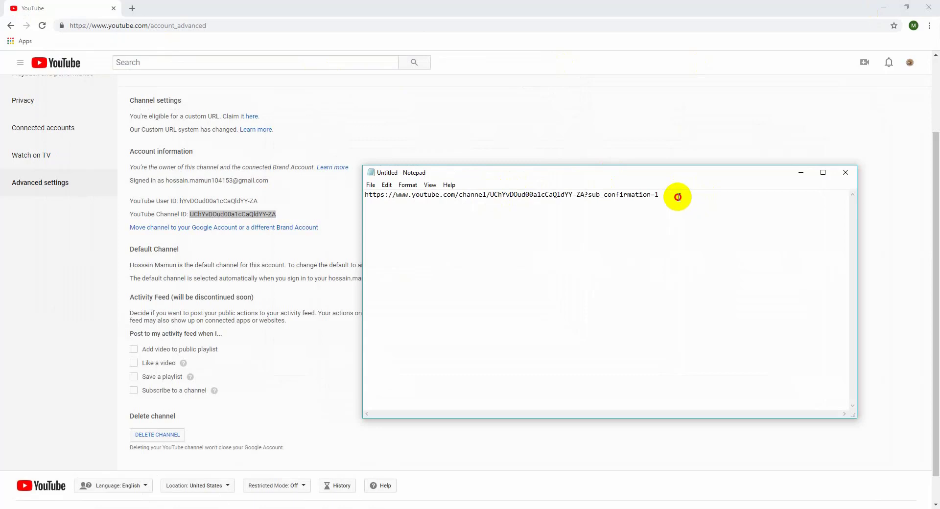
Copy the completed link from Notepad, load it in a new browser tab, and cancel the channel subscription confirmation
left_click_drag(675, 198, 368, 197)
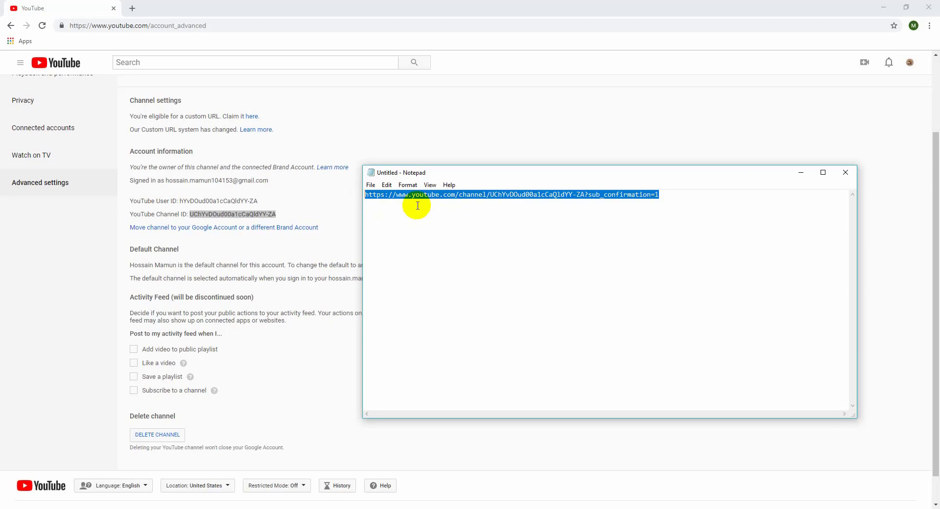
left_click(132, 8)
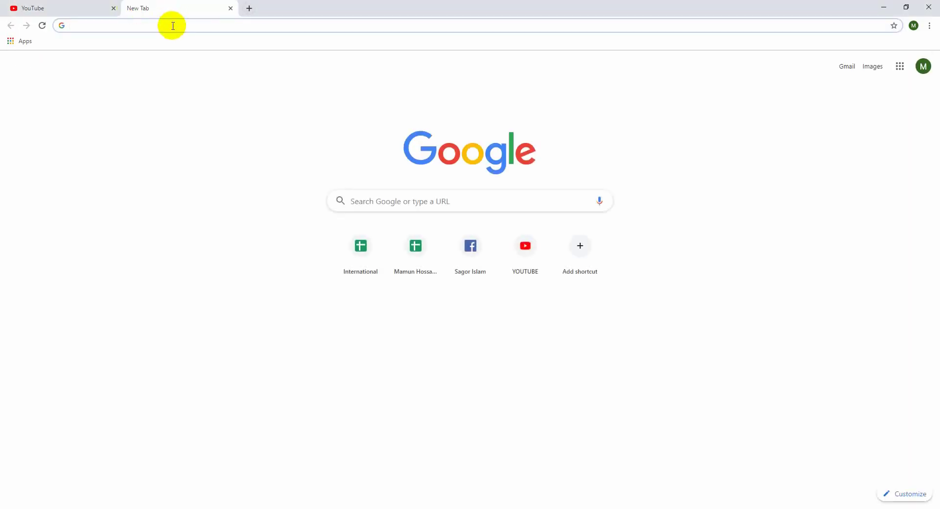
type("https://www.youtube.com/channel/UChYvDOud00a1cCaQldYY-ZA?sub_confirmation=1")
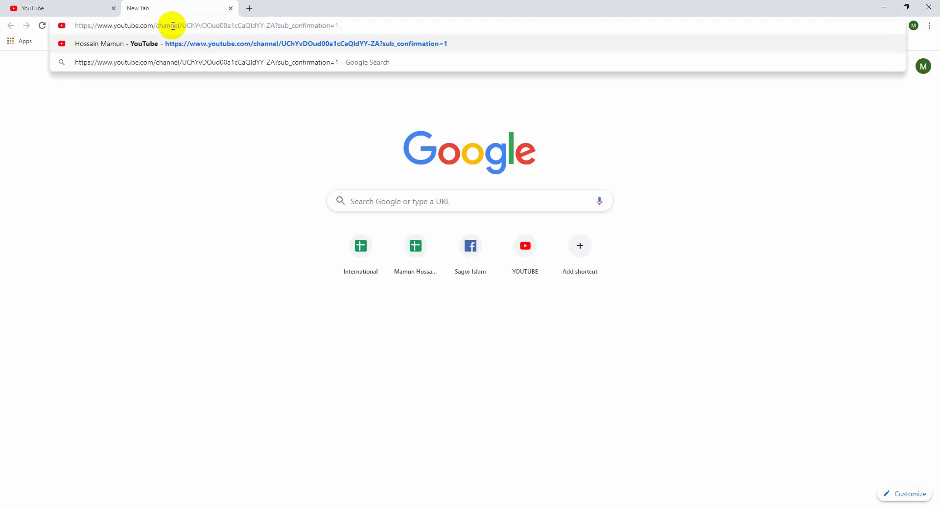
key("Return")
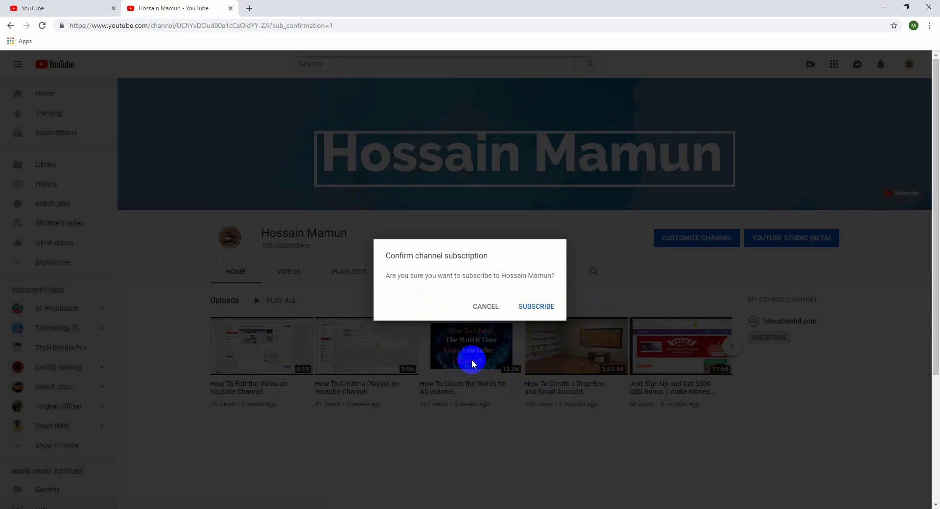
left_click(482, 307)
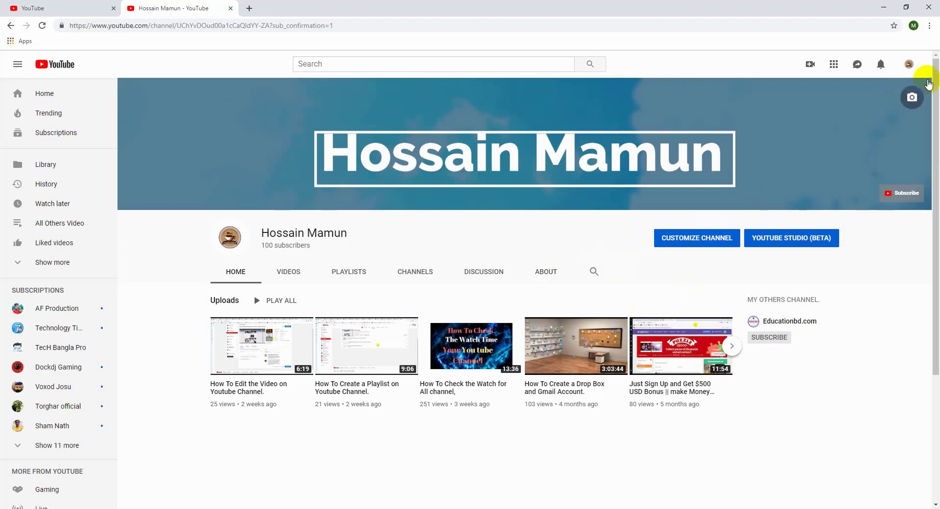
Open the channel's customization view and bring up the custom links editor for the banner
scroll(833, 283, "down", 3)
scroll(832, 283, "up", 3)
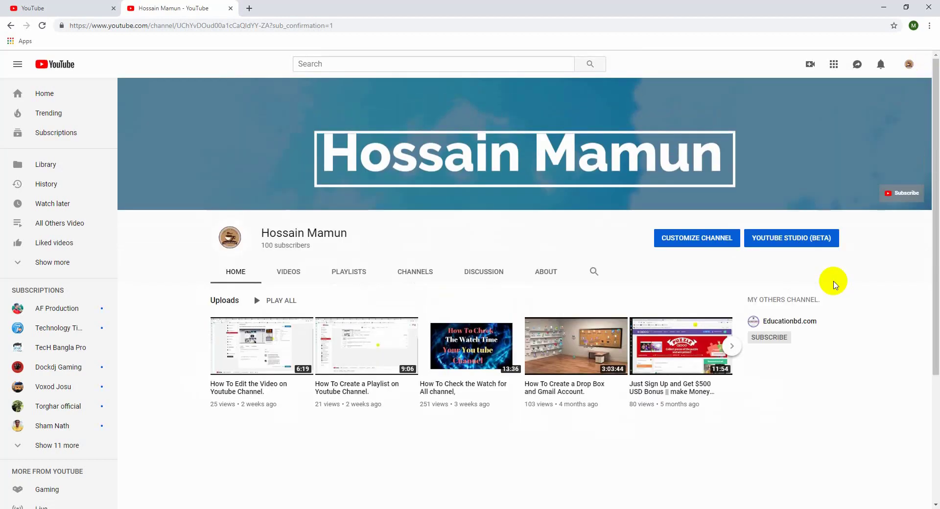
left_click(697, 248)
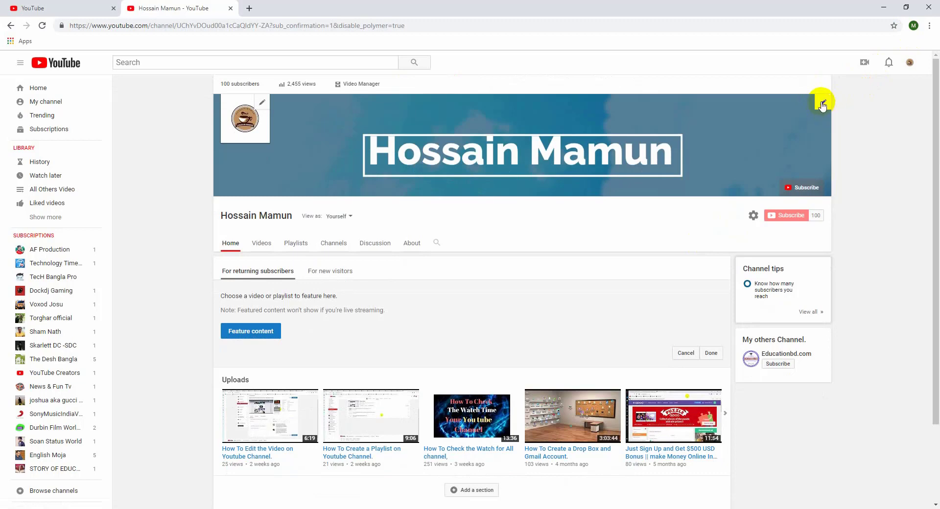
left_click(822, 105)
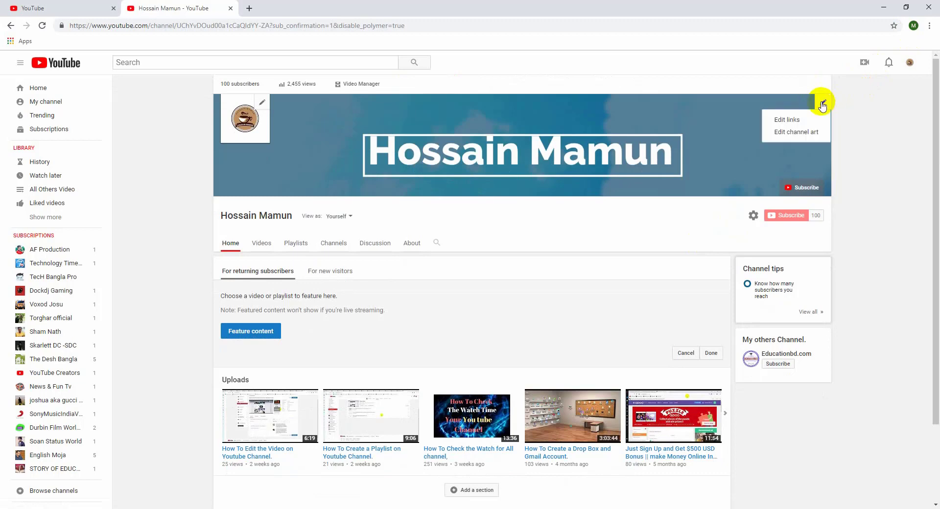
left_click(788, 120)
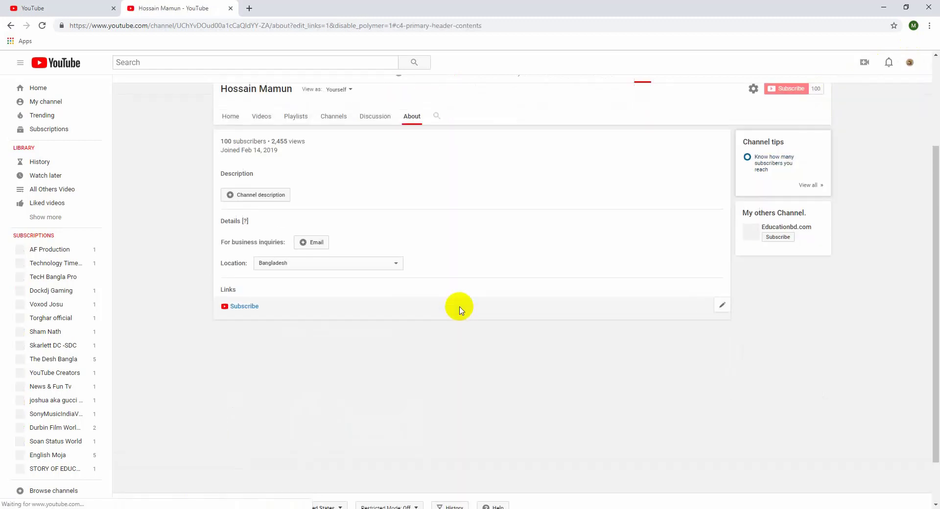
scroll(210, 340, "down", 1)
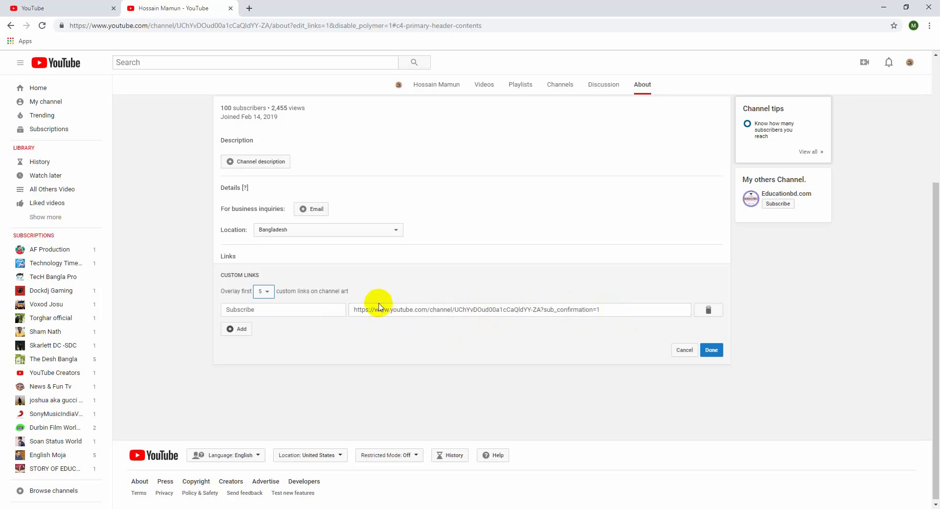
Try adding a second custom link below the existing Subscribe link, and cancel the link edits
left_click(234, 329)
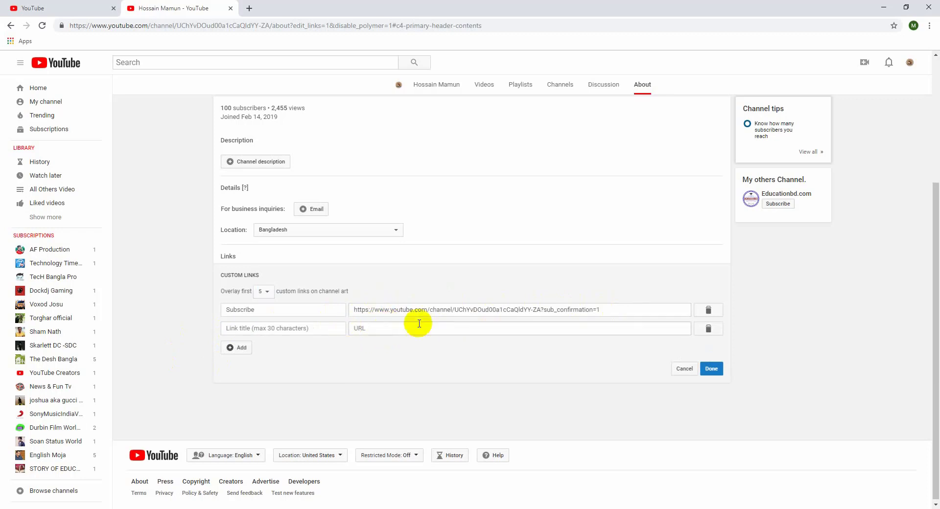
left_click(437, 330)
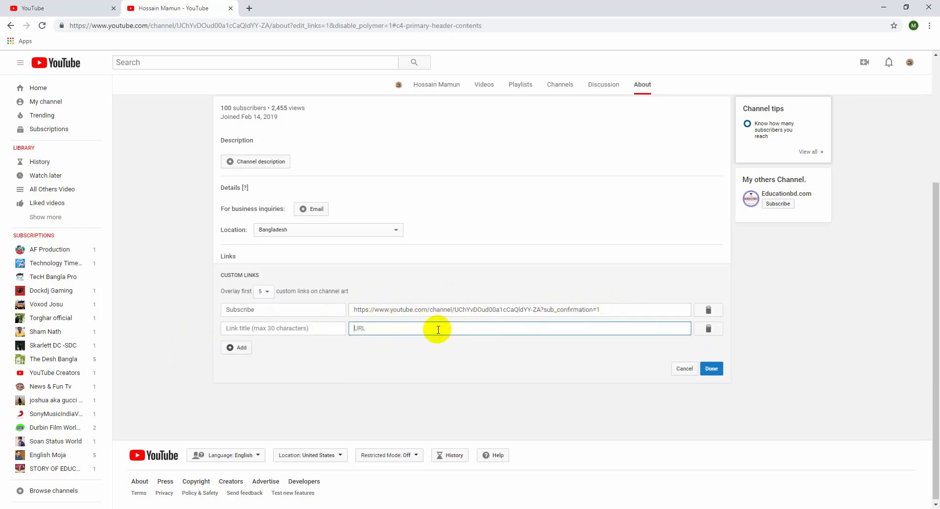
type("https://www.youtube.com/channel/UChYvDOud00a1cCaQldYY-ZA?sub_confirmation=1")
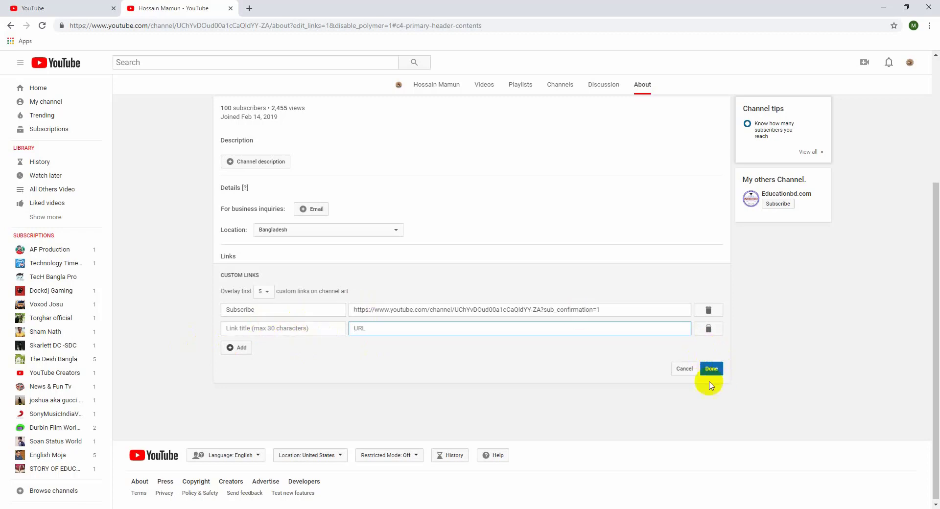
left_click(684, 369)
scroll(506, 343, "up", 3)
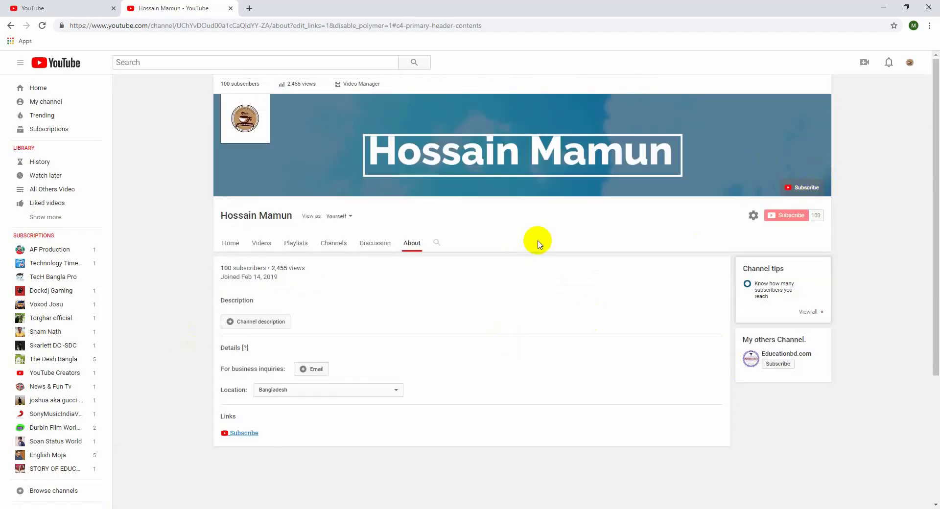
scroll(538, 243, "down", 3)
scroll(538, 243, "up", 3)
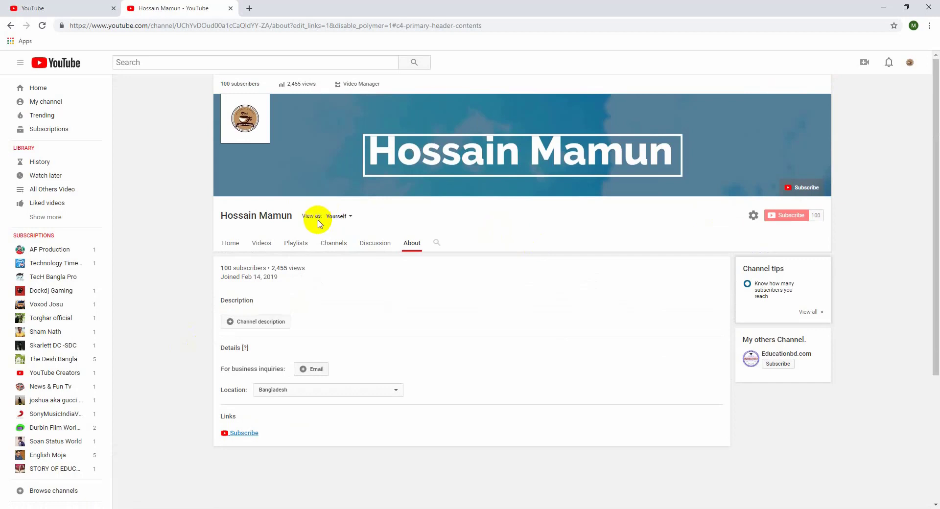